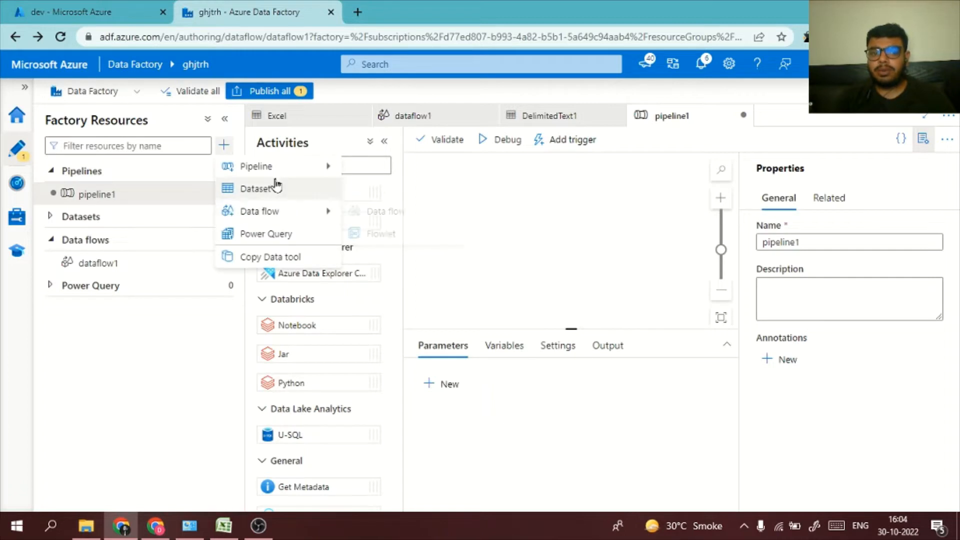
# Step: Create a new pipeline and place a Copy data activity from Move & transform on its canvas
pyautogui.moveTo(274, 169)
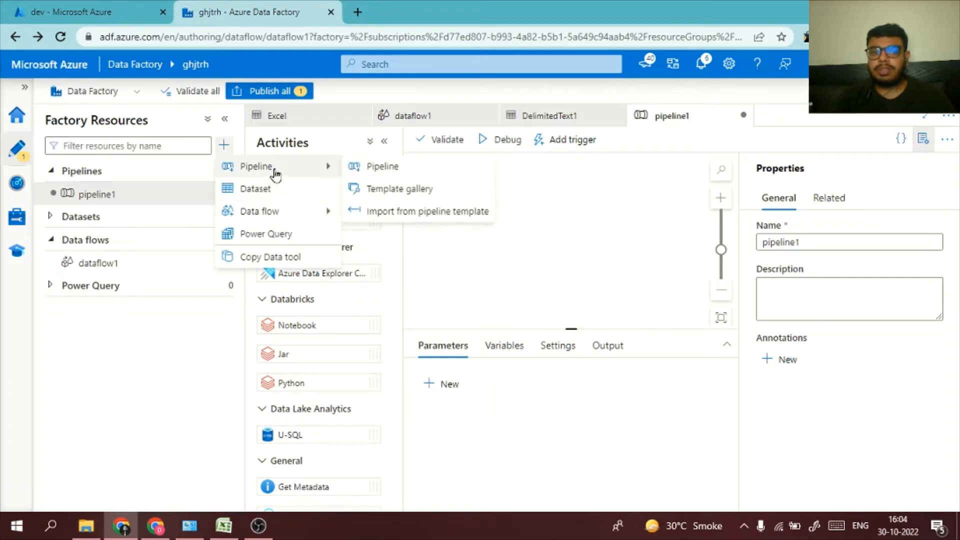
pyautogui.click(374, 168)
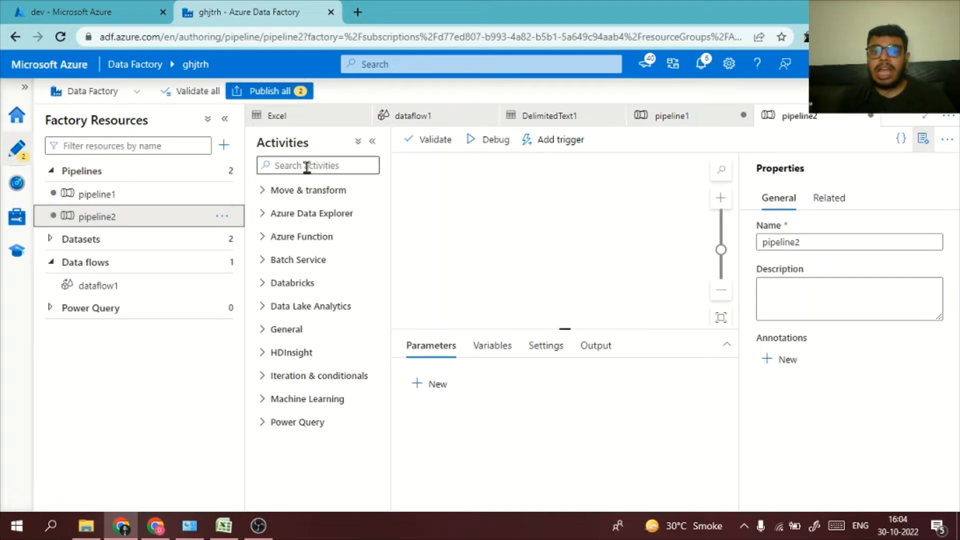
pyautogui.click(265, 191)
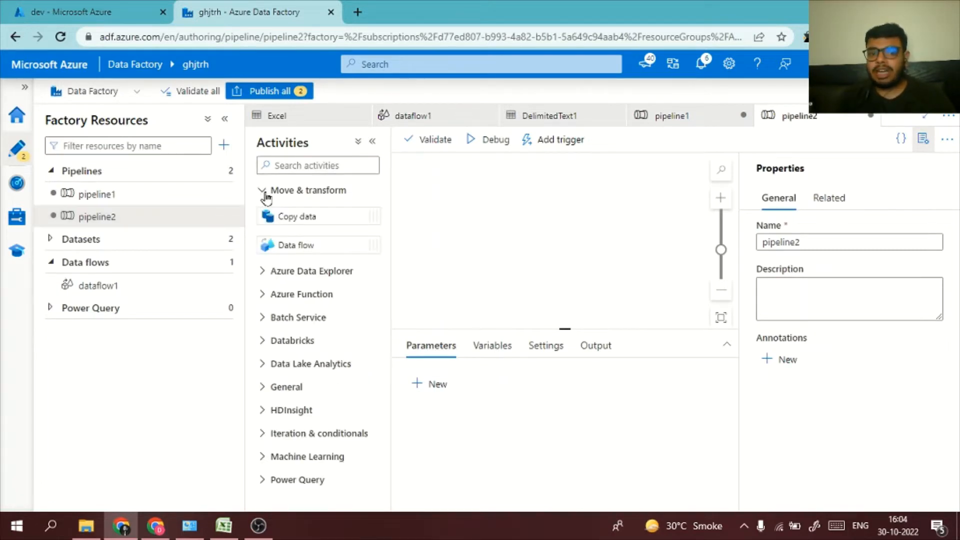
pyautogui.moveTo(282, 208); pyautogui.dragTo(511, 195)
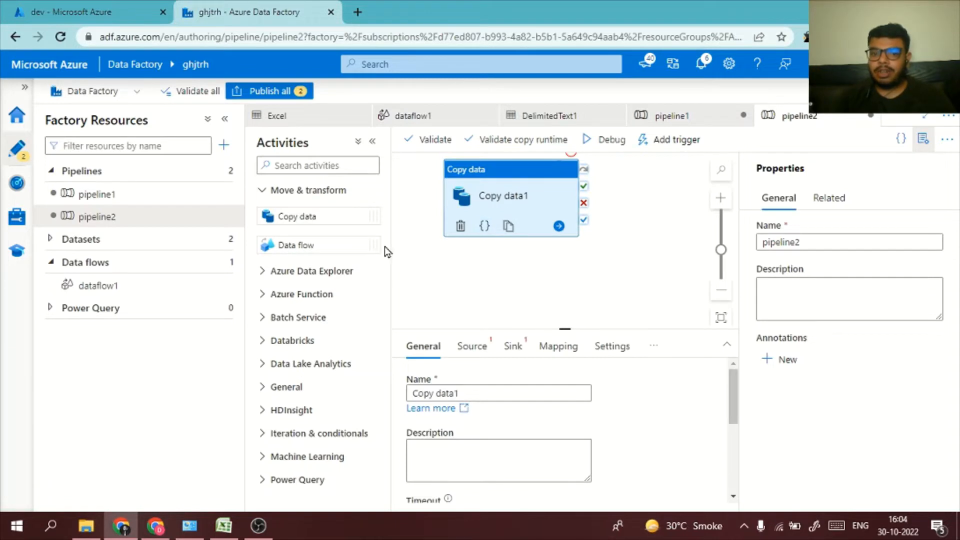
pyautogui.moveTo(499, 208); pyautogui.dragTo(505, 216)
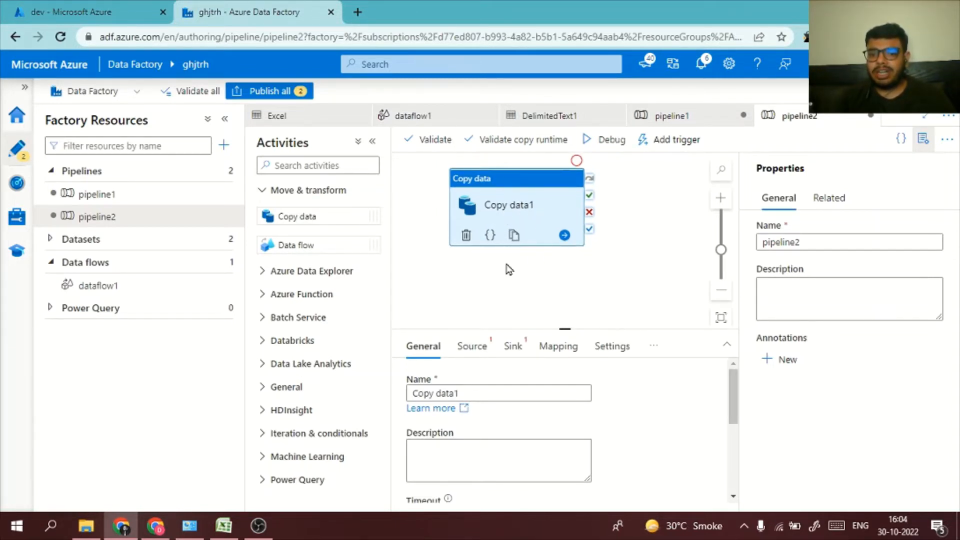
# Step: Set the Copy data activity's source dataset to Excel
pyautogui.click(473, 347)
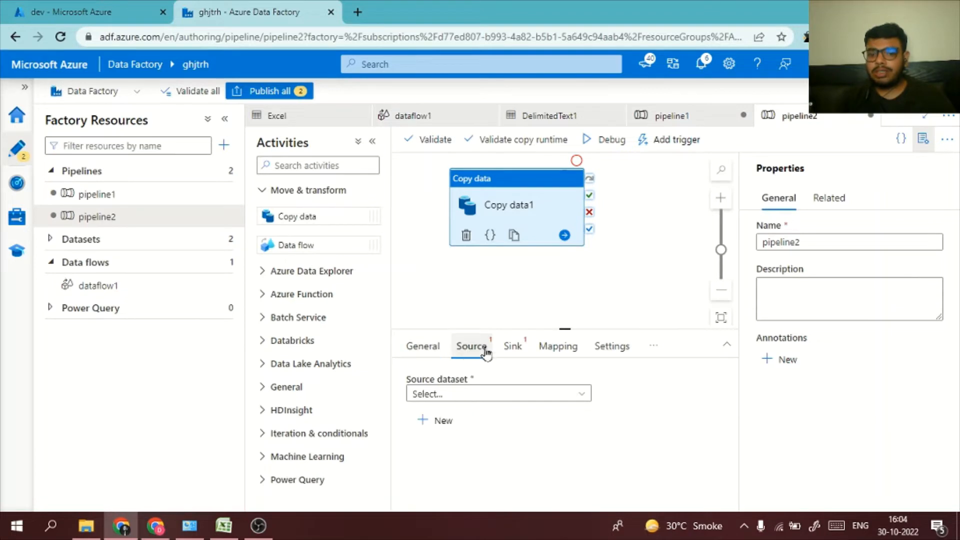
pyautogui.click(514, 349)
pyautogui.click(471, 345)
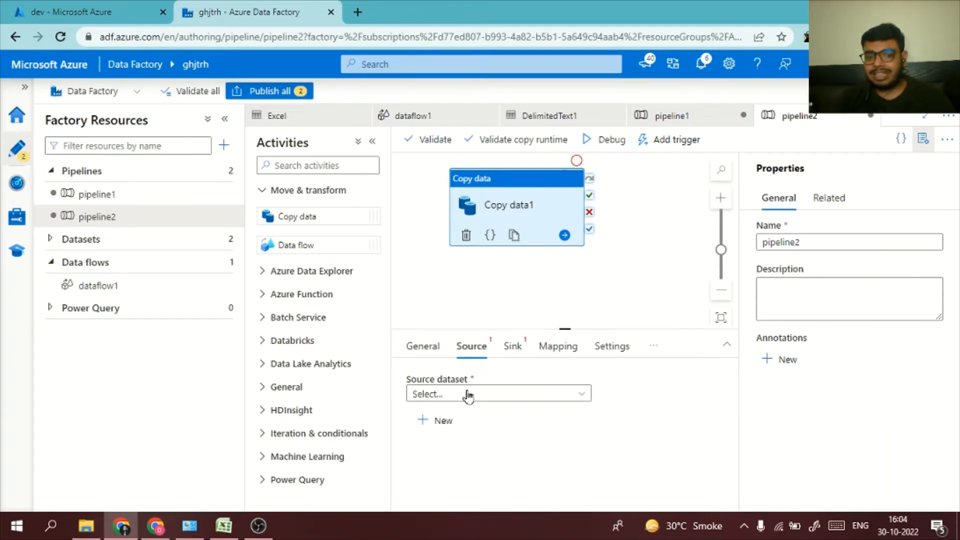
pyautogui.click(117, 241)
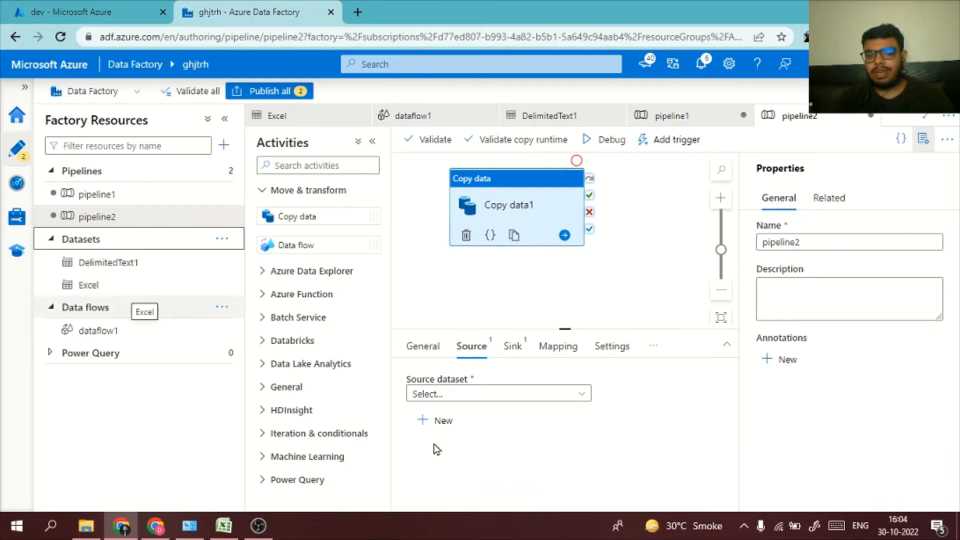
pyautogui.click(457, 398)
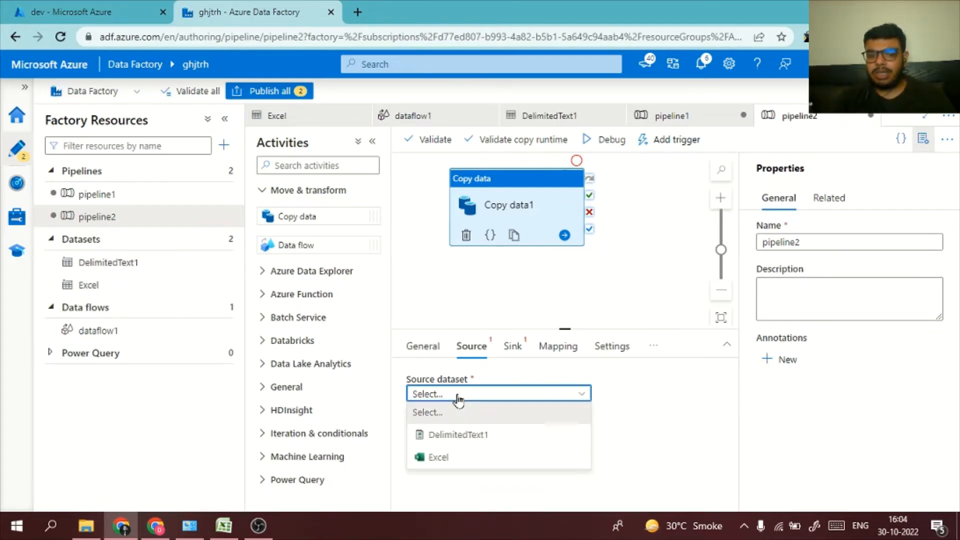
pyautogui.click(459, 461)
pyautogui.scroll(-5, 457, 405)
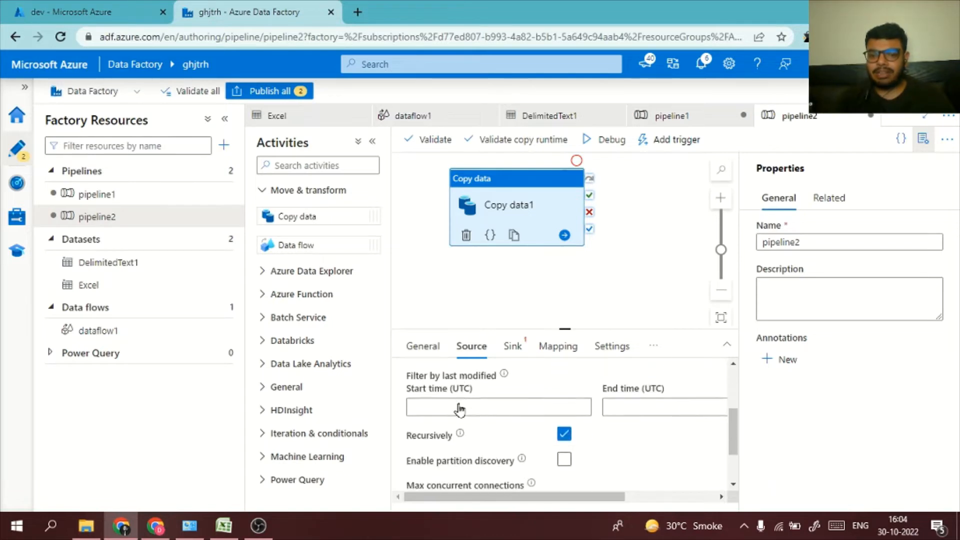
pyautogui.scroll(5, 459, 403)
# Step: Check the dev container in the Azure portal, widening the blob list's Name column, and return to the data factory
pyautogui.click(125, 11)
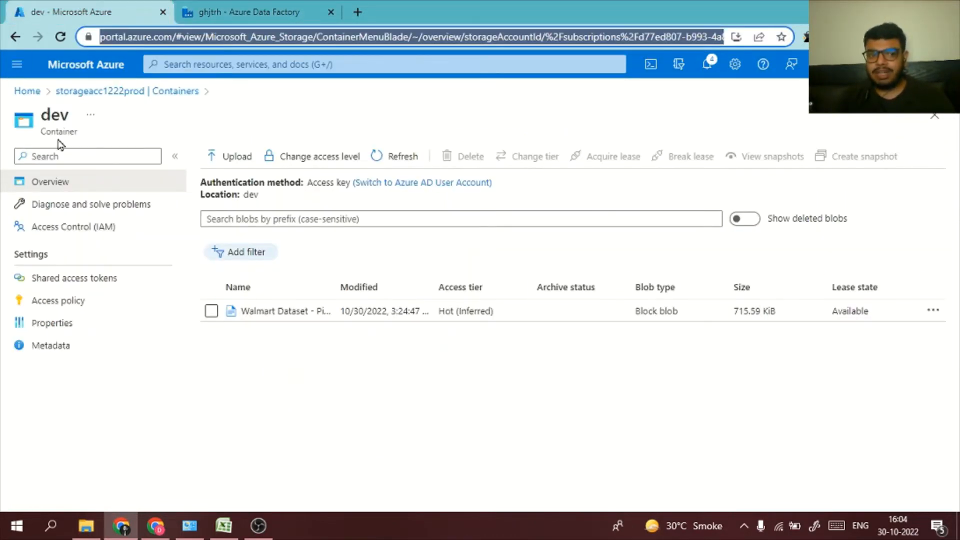
pyautogui.click(330, 283)
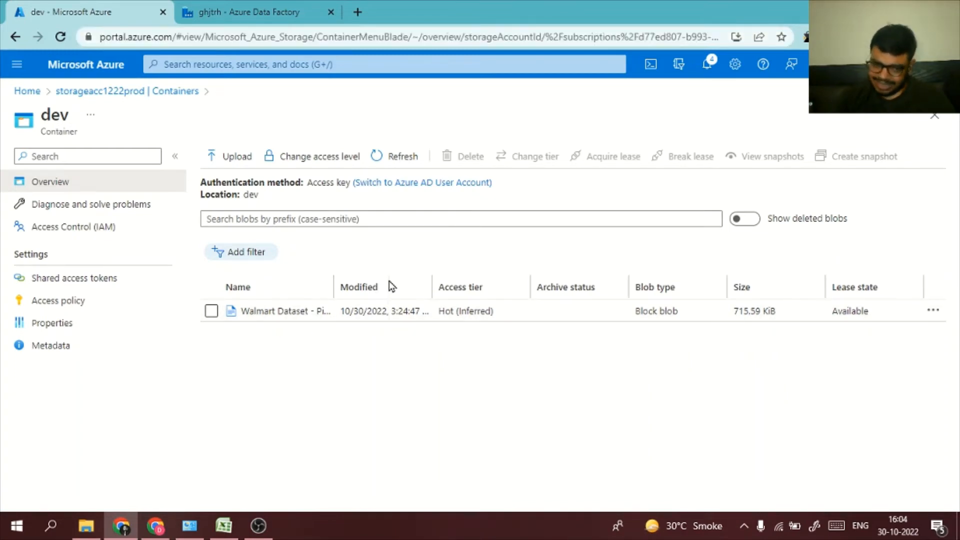
pyautogui.click(251, 9)
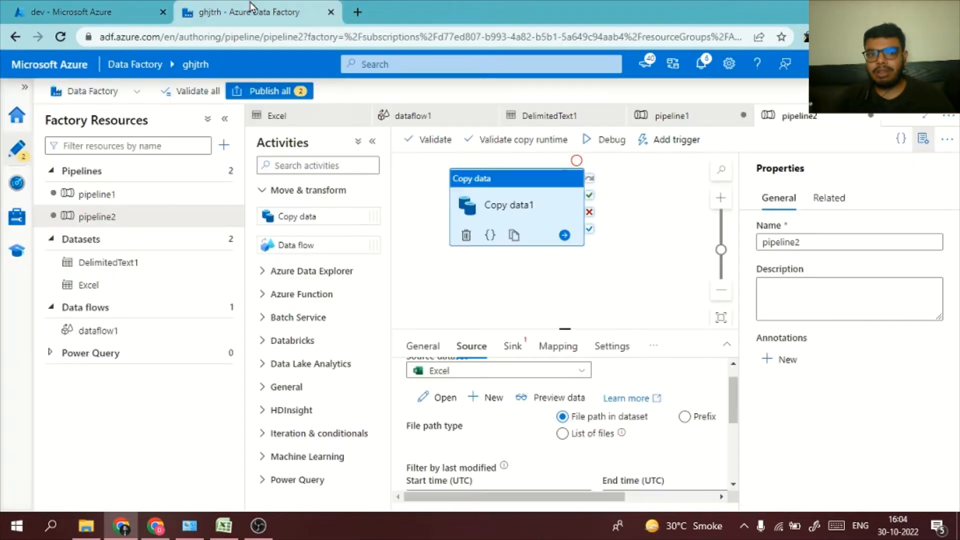
pyautogui.scroll(1, 562, 450)
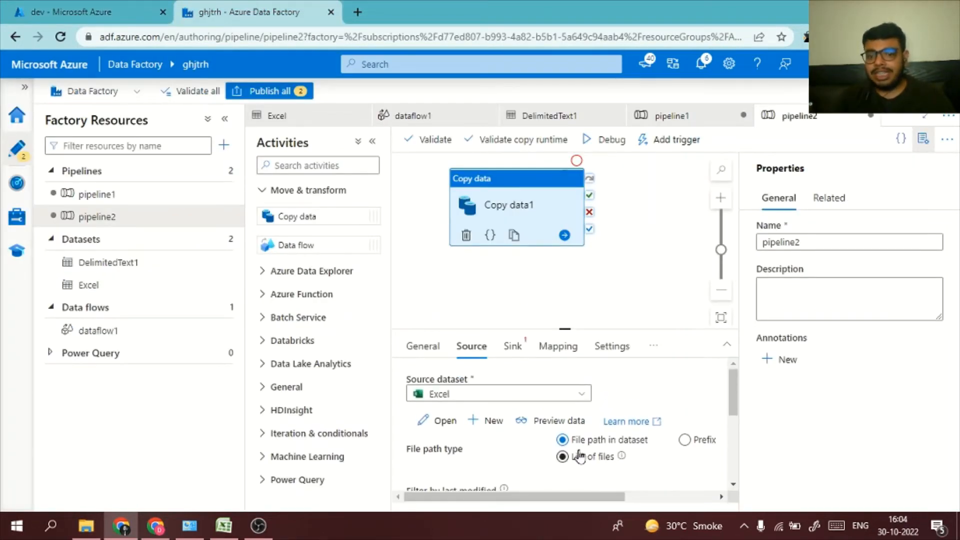
pyautogui.click(563, 456)
pyautogui.scroll(-1, 563, 450)
pyautogui.click(562, 420)
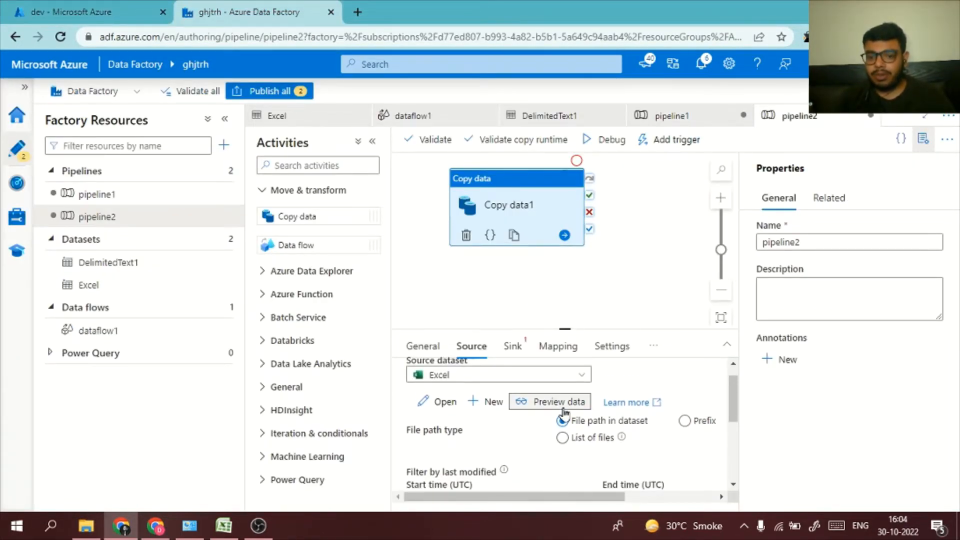
# Step: Preview the Excel source data, and check the source file in the dev container
pyautogui.click(563, 407)
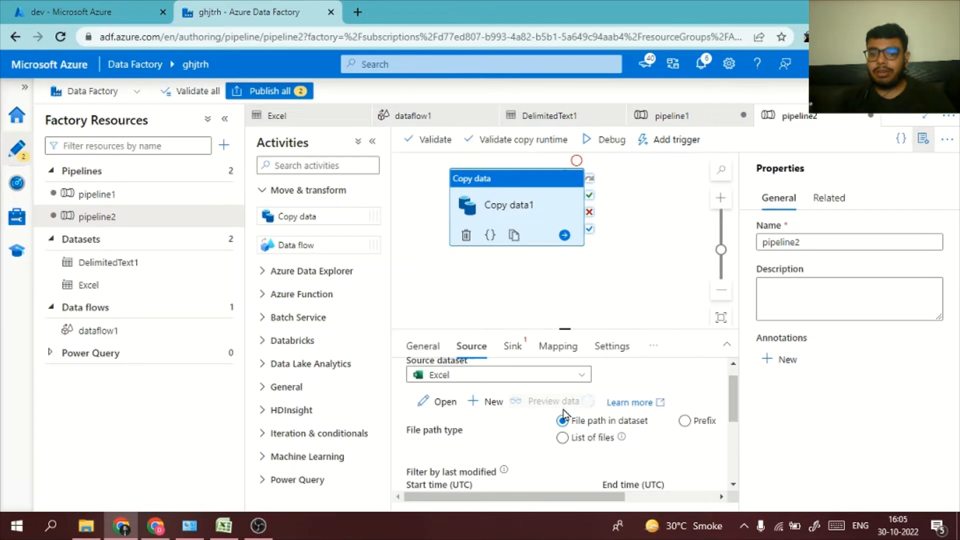
pyautogui.scroll(-6, 550, 430)
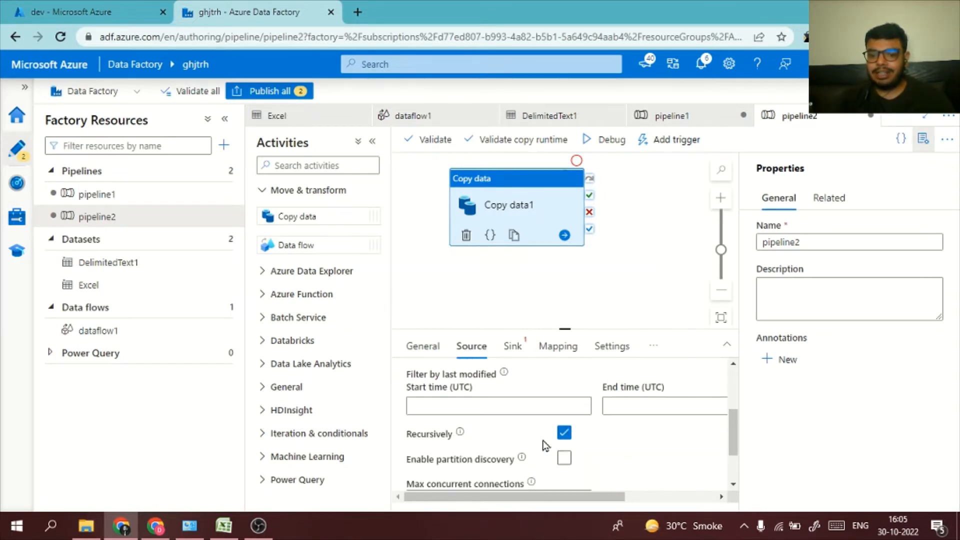
pyautogui.scroll(6, 545, 445)
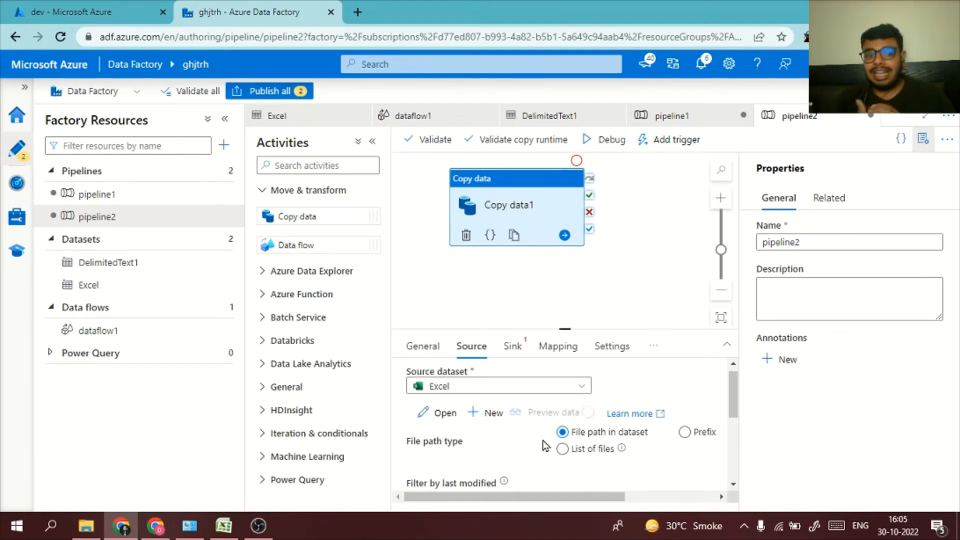
pyautogui.click(85, 8)
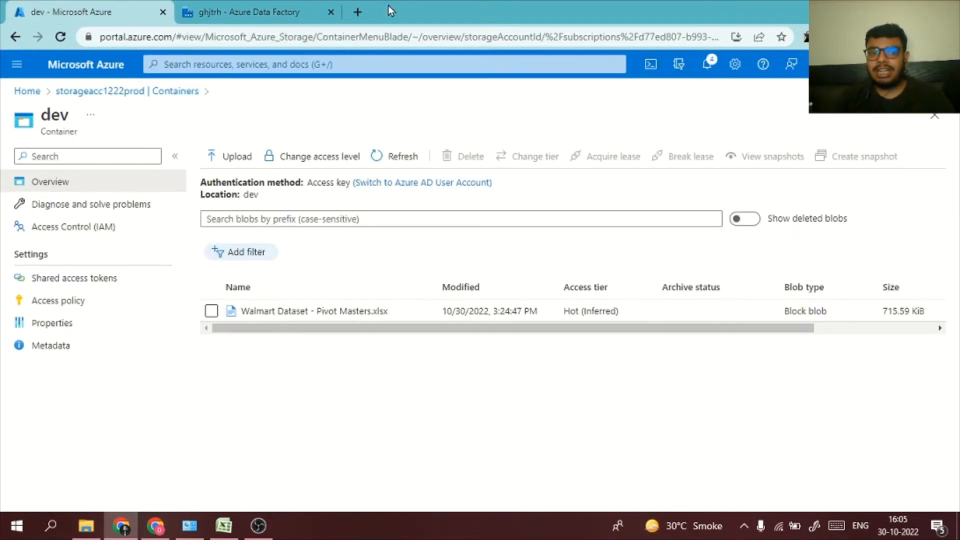
pyautogui.click(299, 11)
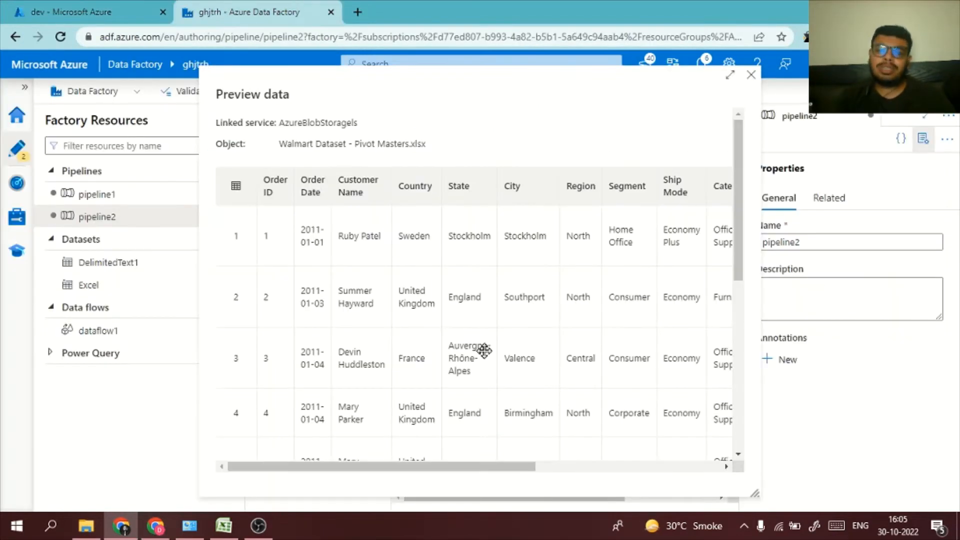
pyautogui.click(750, 74)
pyautogui.click(114, 8)
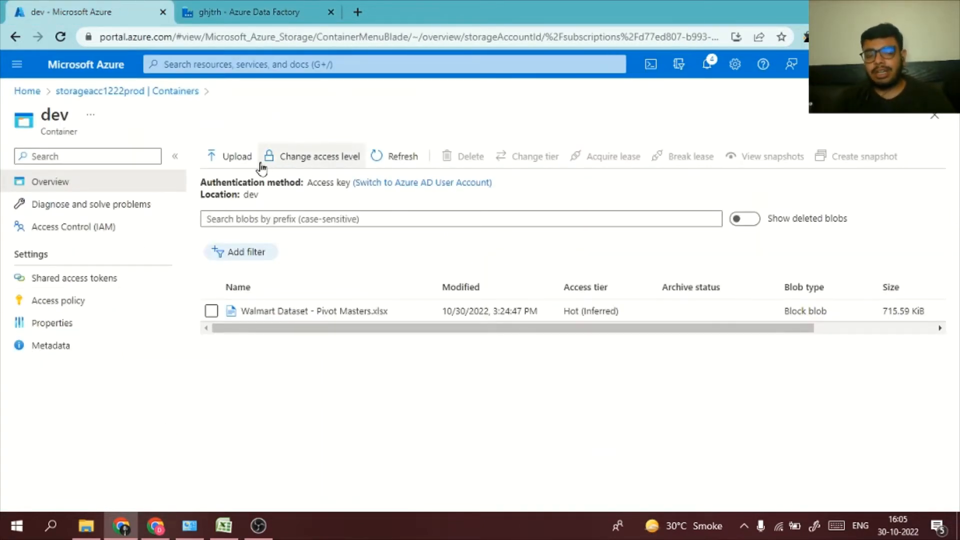
pyautogui.click(269, 7)
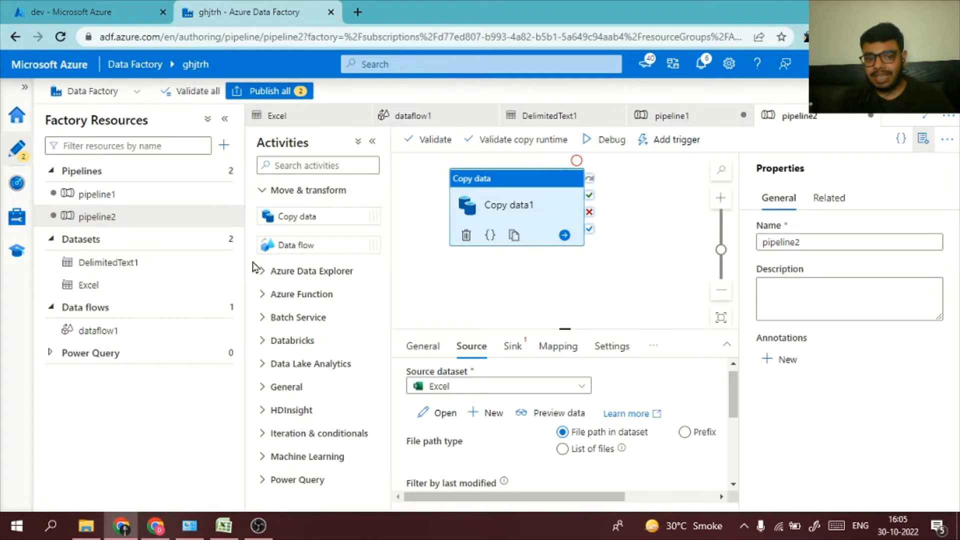
# Step: Narrow the Factory Resources pane and review the Copy data activity's source settings
pyautogui.moveTo(244, 260); pyautogui.dragTo(212, 260)
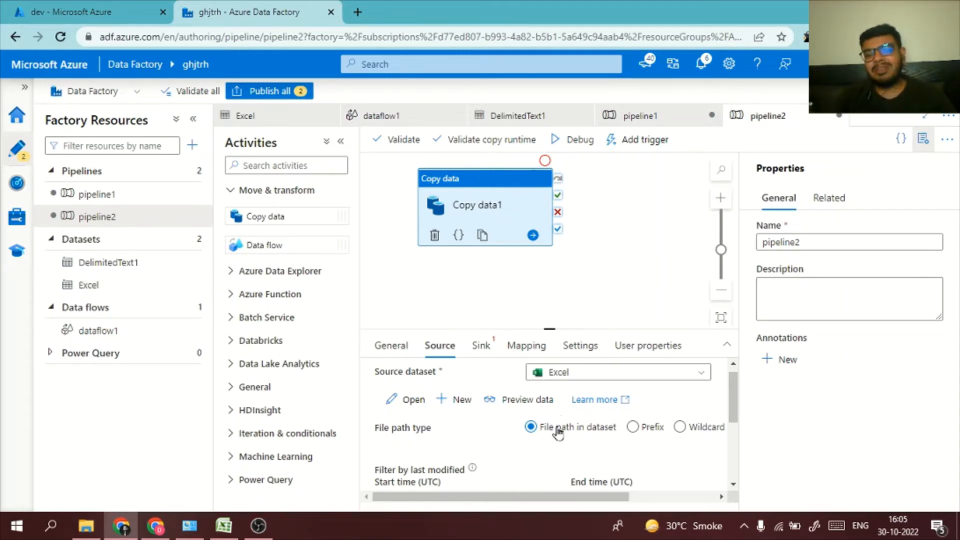
pyautogui.scroll(-1, 558, 434)
pyautogui.scroll(1, 553, 436)
pyautogui.scroll(-3, 551, 437)
pyautogui.scroll(4, 552, 439)
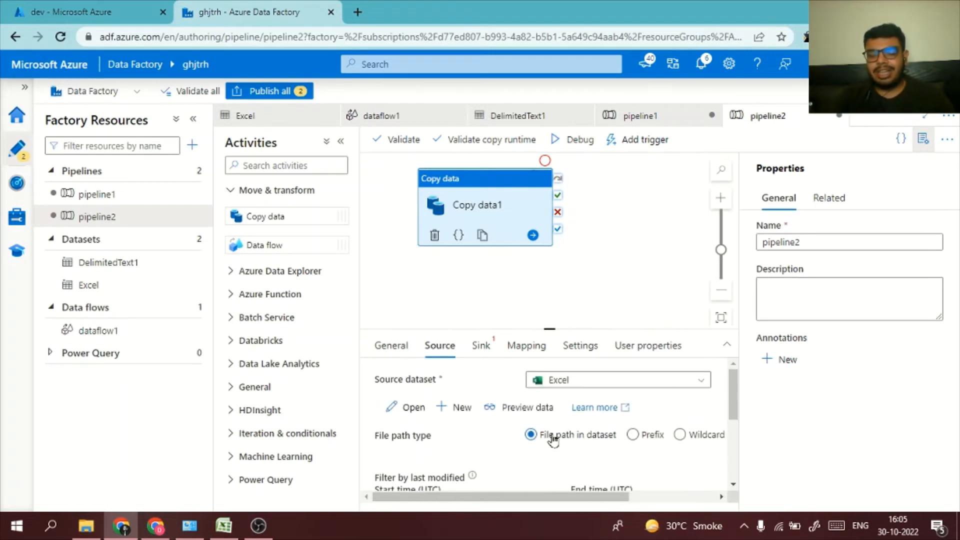
pyautogui.scroll(-3, 553, 439)
pyautogui.scroll(4, 553, 436)
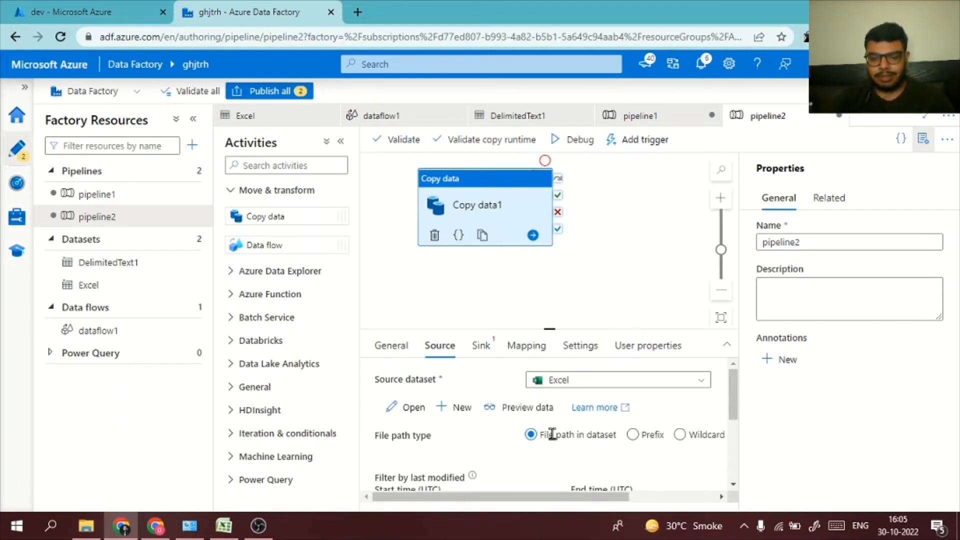
# Step: Set the Copy data activity's sink dataset to DelimitedText1
pyautogui.click(478, 348)
pyautogui.click(540, 380)
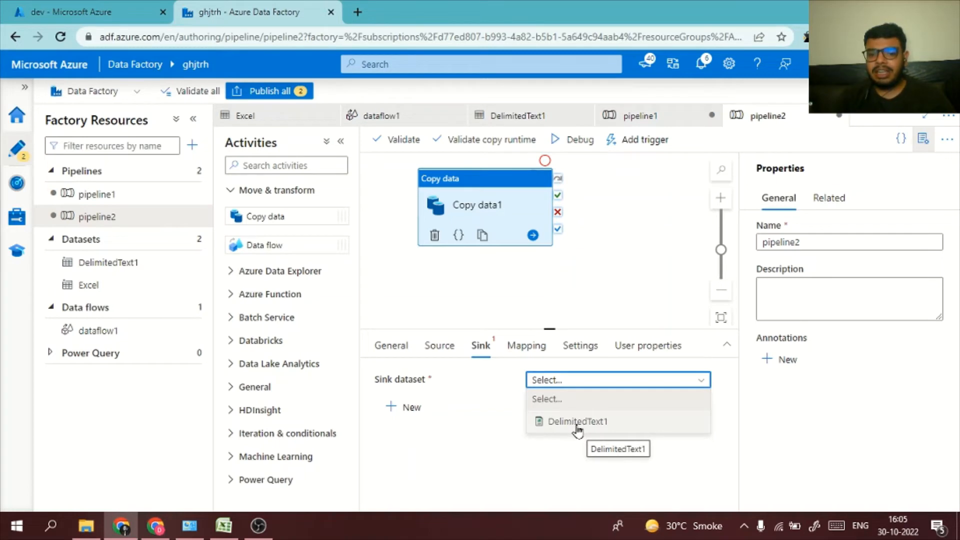
pyautogui.click(553, 425)
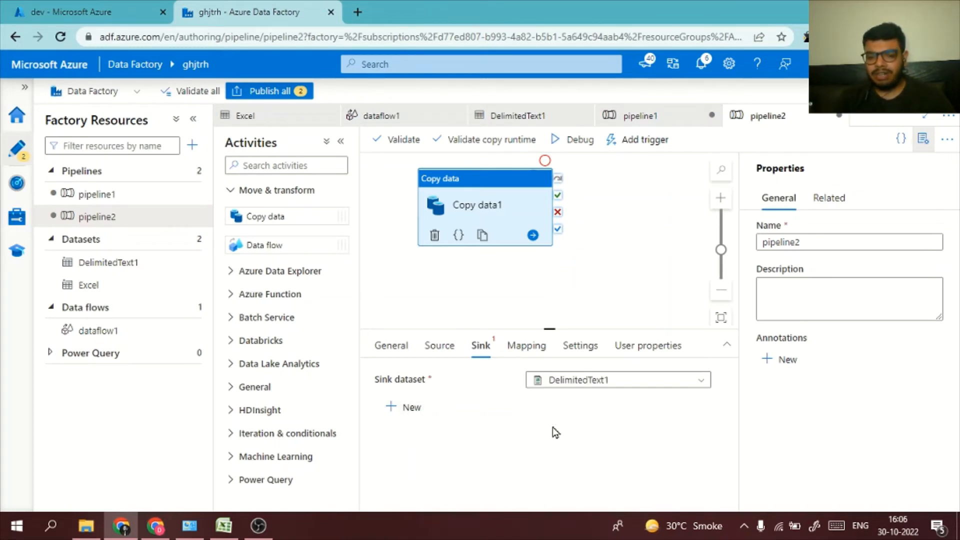
# Step: Examine the sink's copy behavior options and keep None selected
pyautogui.scroll(-2, 599, 398)
pyautogui.scroll(2, 599, 398)
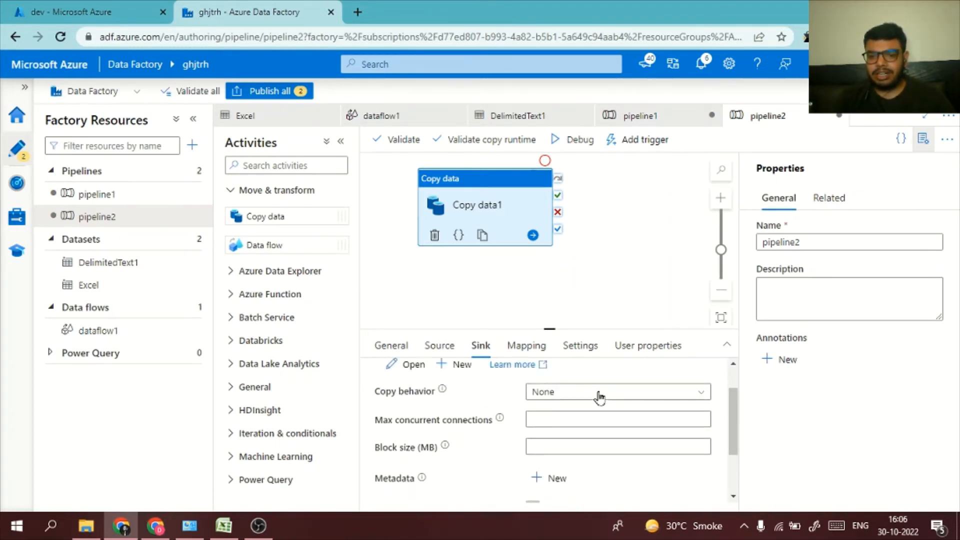
pyautogui.scroll(-2, 599, 399)
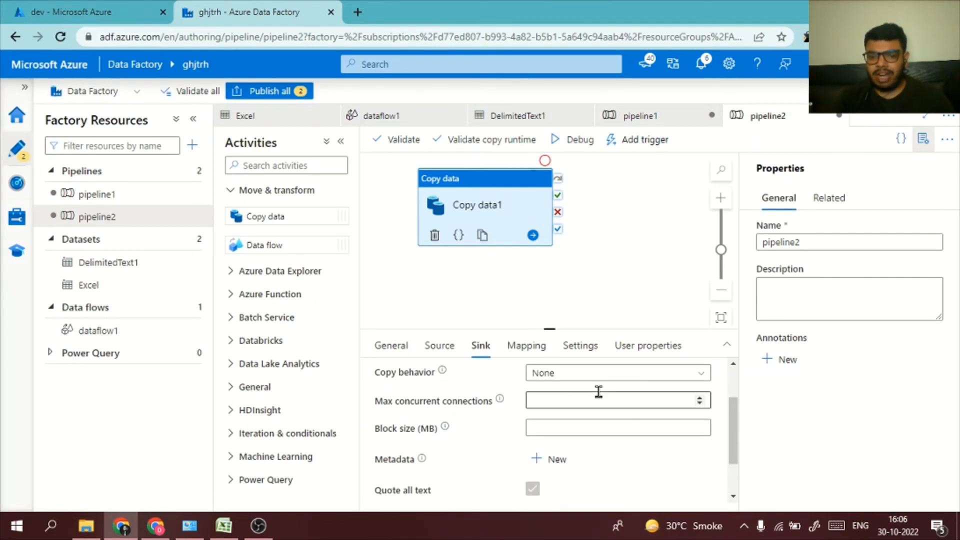
pyautogui.click(600, 379)
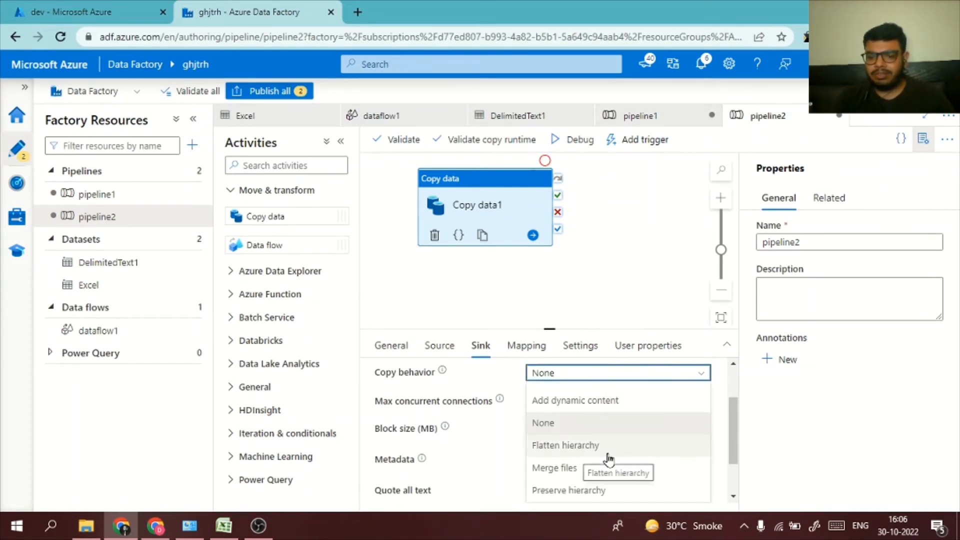
pyautogui.scroll(-2, 607, 456)
pyautogui.scroll(1, 608, 453)
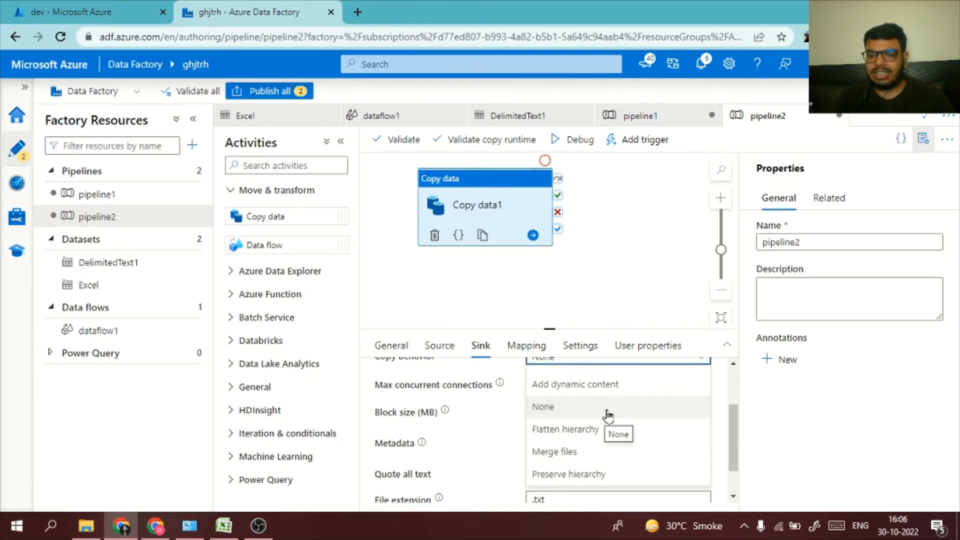
pyautogui.click(608, 415)
# Step: Review the remaining sink settings, including block size, metadata, file extension and max rows per file
pyautogui.scroll(1, 607, 415)
pyautogui.scroll(-2, 608, 416)
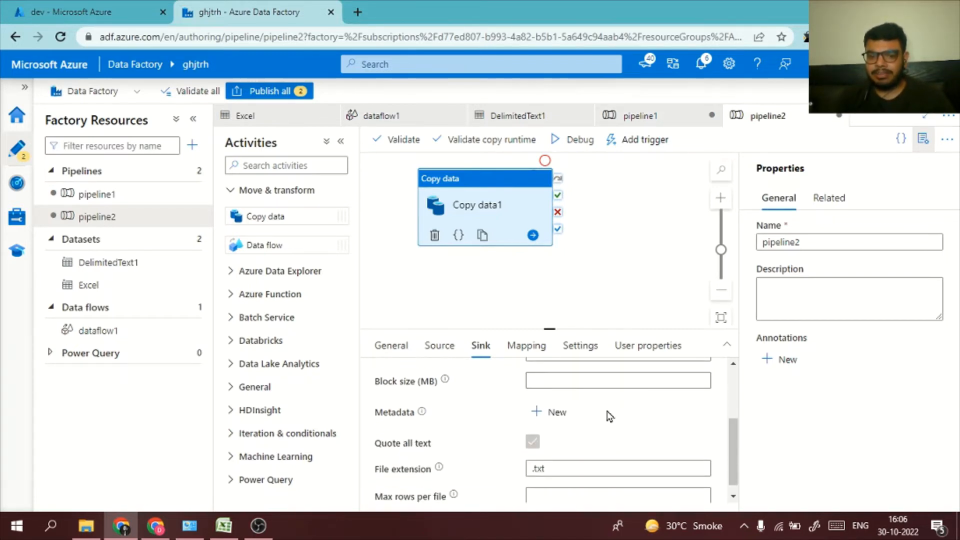
pyautogui.scroll(-1, 607, 416)
pyautogui.scroll(1, 606, 416)
pyautogui.scroll(-1, 606, 416)
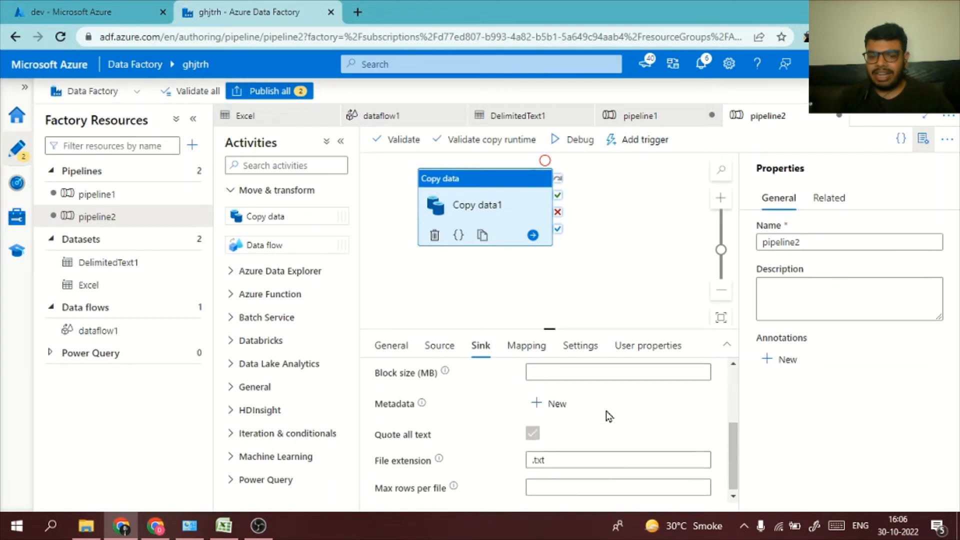
pyautogui.scroll(3, 607, 430)
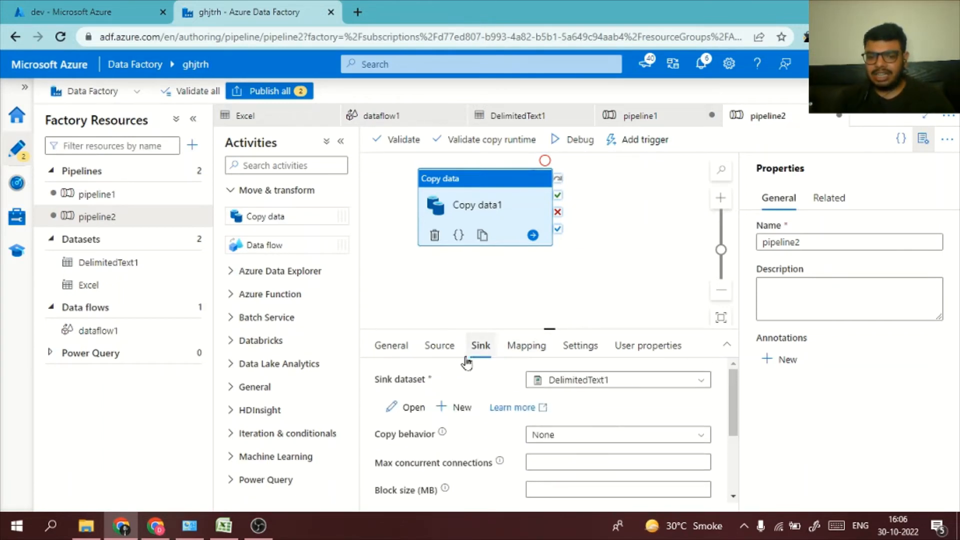
pyautogui.scroll(-1, 541, 430)
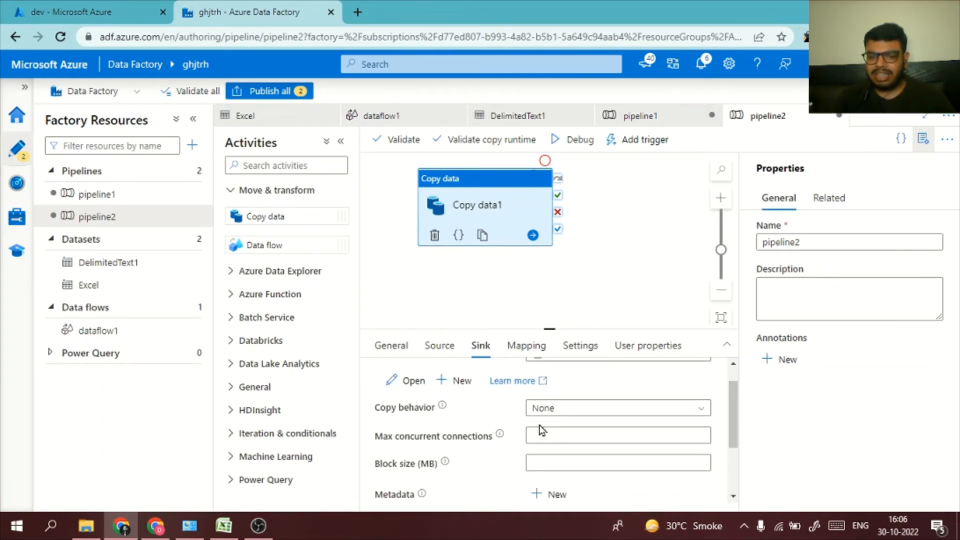
# Step: Recheck the source and sink settings of the Copy data activity and try to publish all pending changes
pyautogui.click(449, 350)
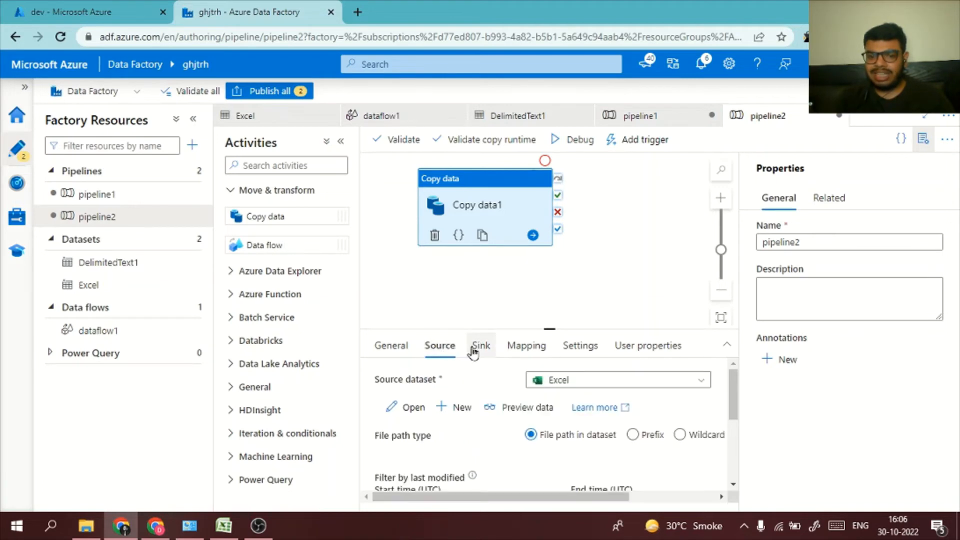
pyautogui.click(478, 347)
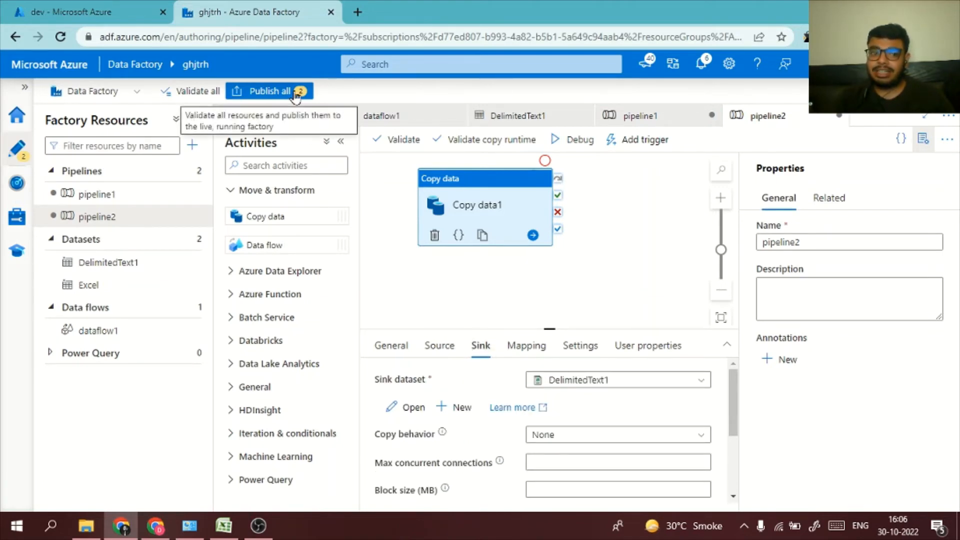
pyautogui.click(248, 94)
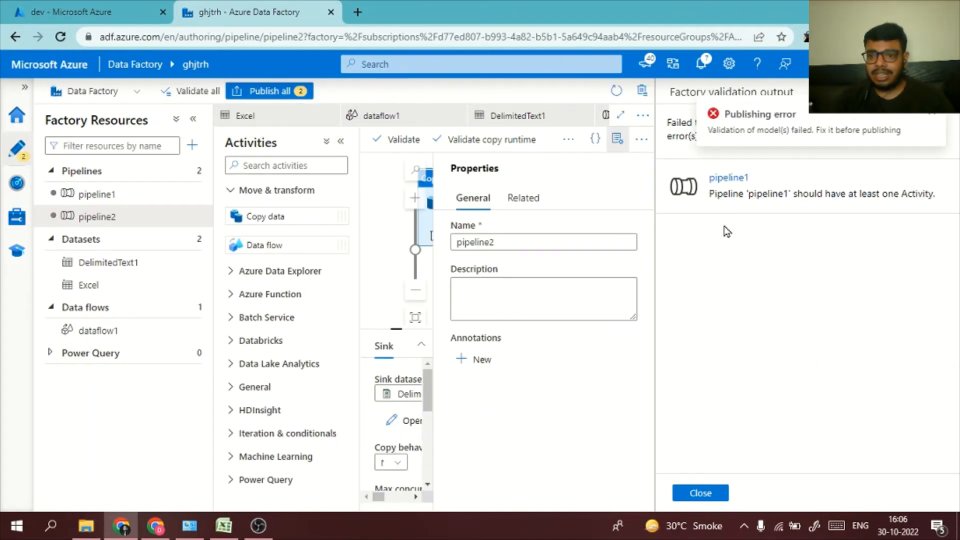
pyautogui.click(691, 489)
# Step: Delete pipeline1 from the factory and publish the pending changes, including the new pipeline2
pyautogui.click(200, 194)
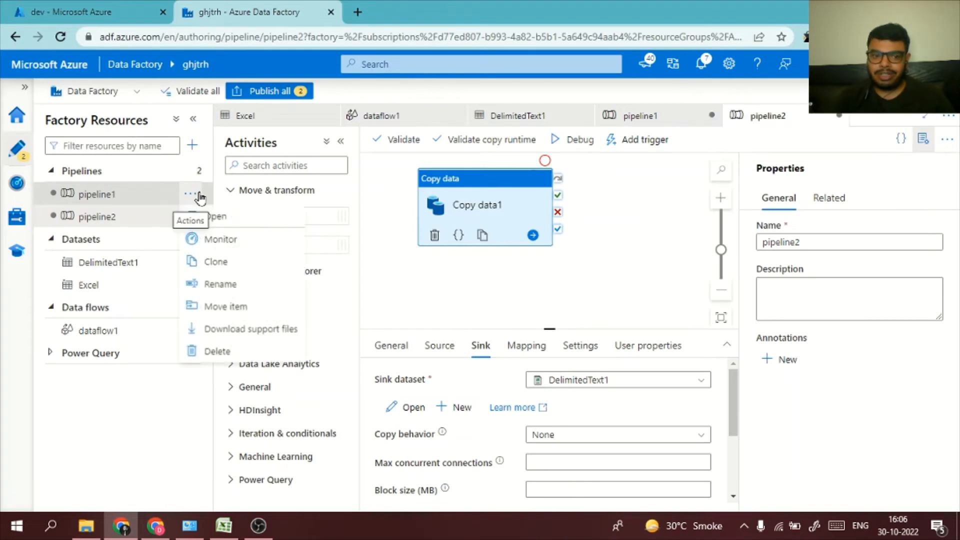
pyautogui.click(215, 352)
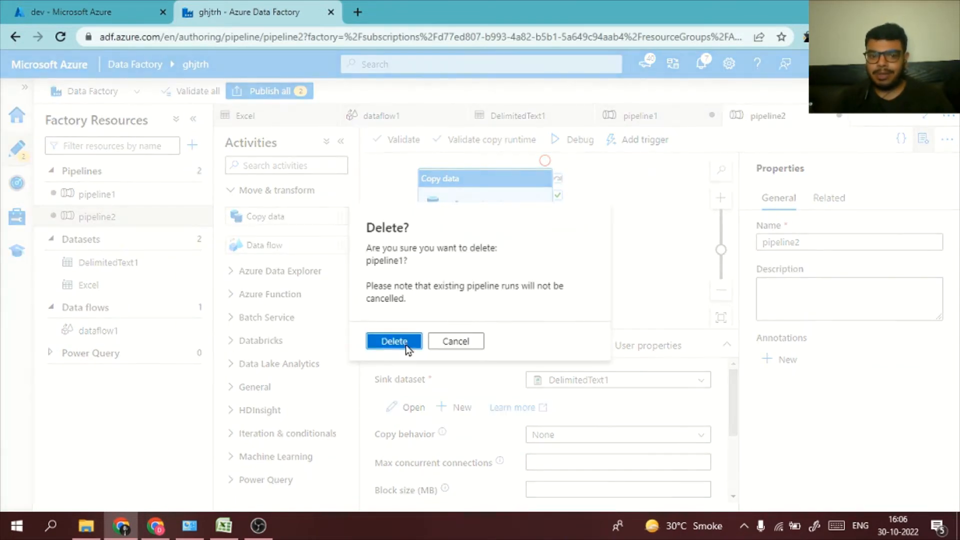
pyautogui.click(406, 344)
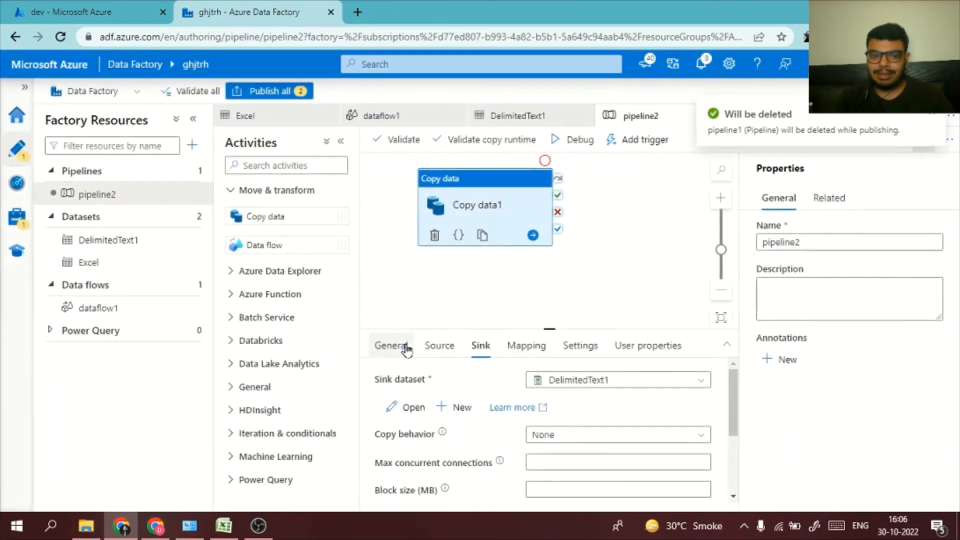
pyautogui.click(299, 94)
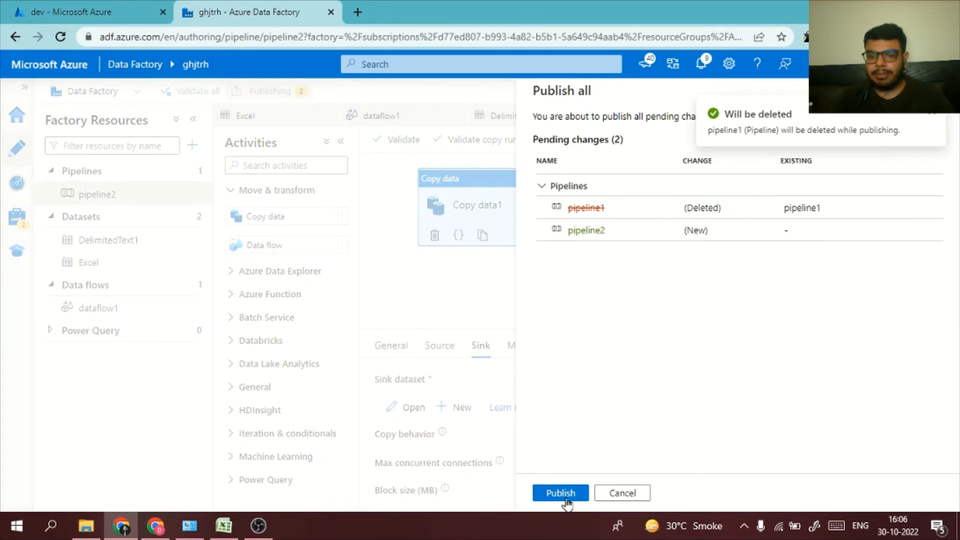
pyautogui.click(566, 500)
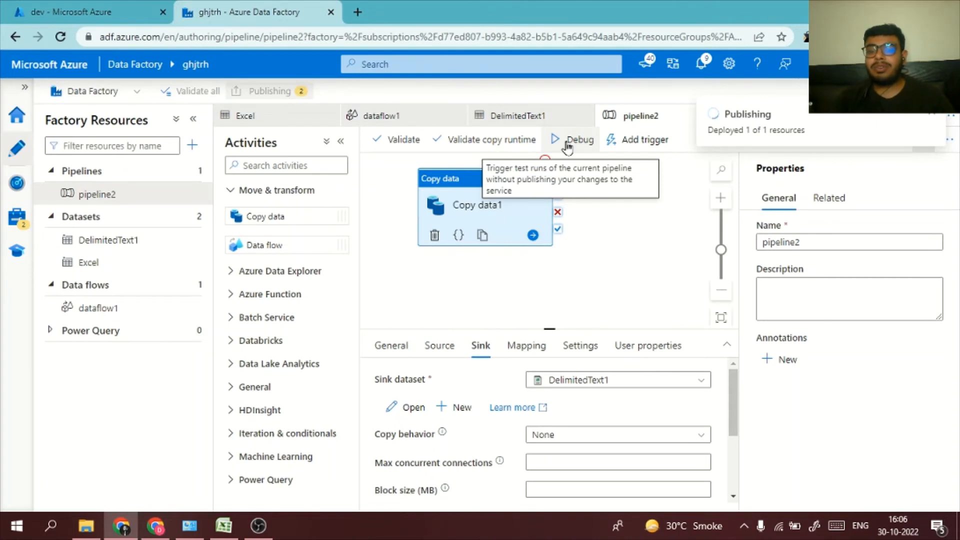
# Step: Check the trigger options of pipeline2 and start a debug run of the pipeline
pyautogui.click(608, 143)
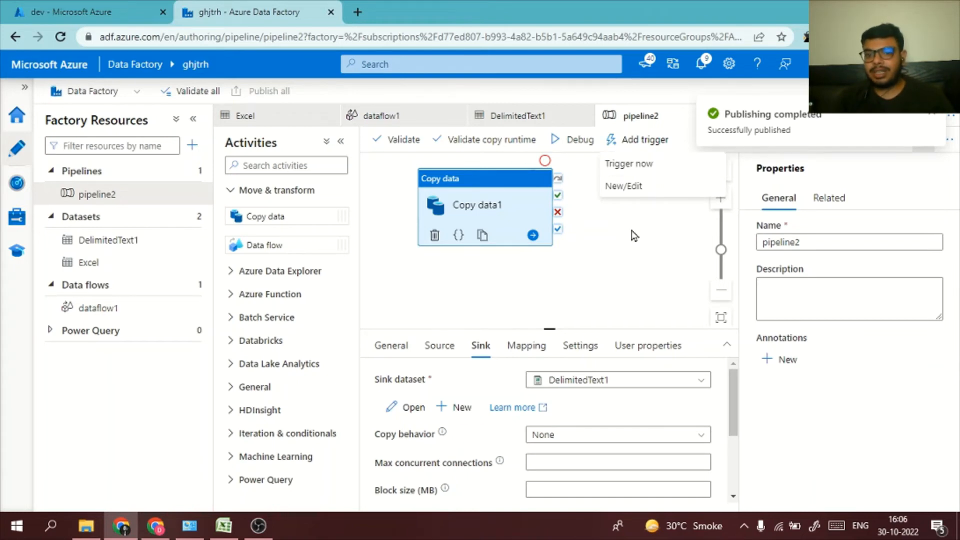
pyautogui.press('Escape')
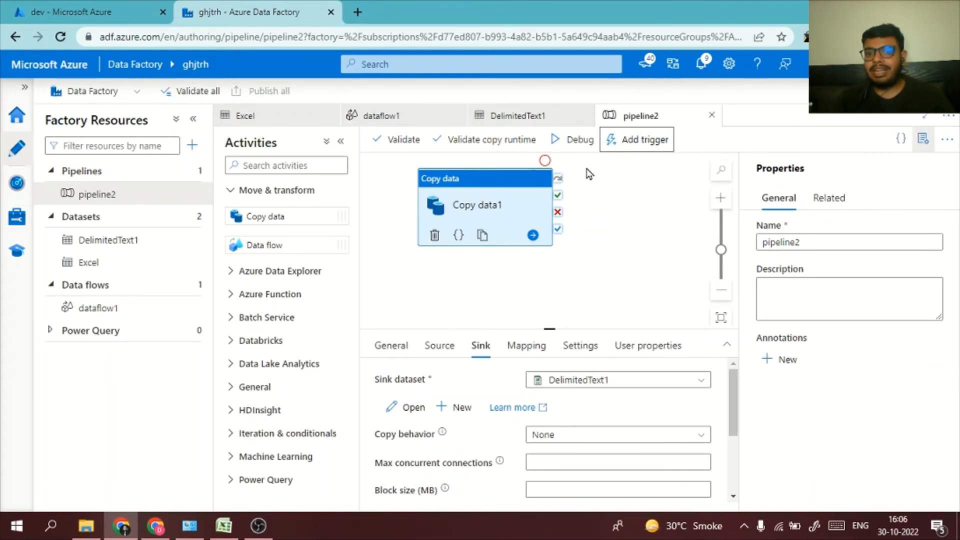
pyautogui.click(575, 145)
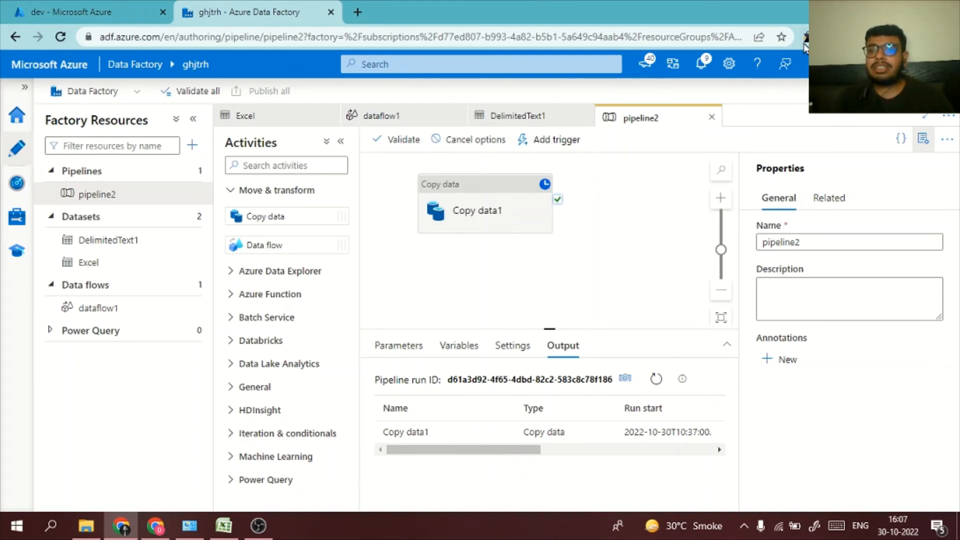
# Step: Switch to the To-do list in Google Sheets and mark the task "Copy Activity in Azure Data Factory" as completed
pyautogui.hotkey('alt', 'Tab')
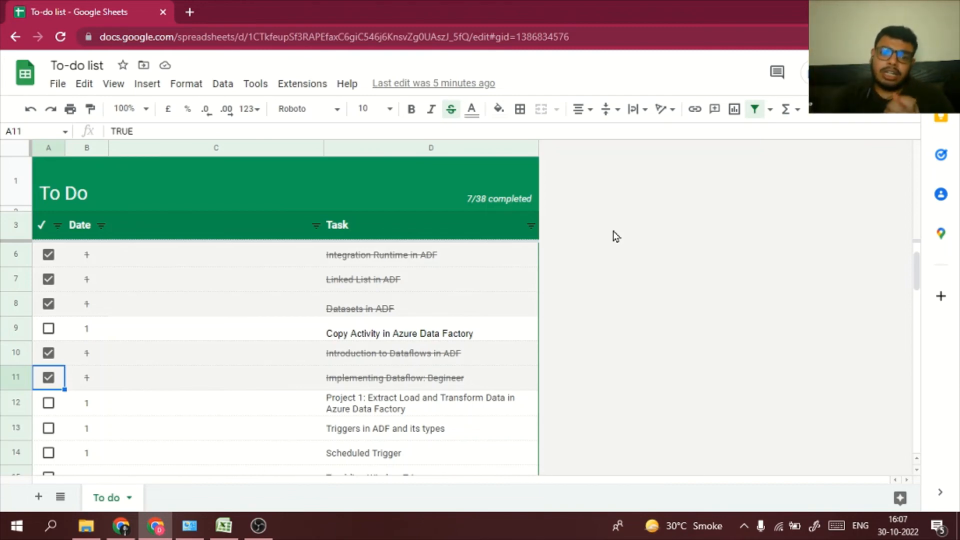
pyautogui.click(48, 329)
# Step: Review the remaining tasks in the To-do list, from Project 1 on extracting and transforming data to Project 2 on Youtube Analytics
pyautogui.scroll(-4, 150, 407)
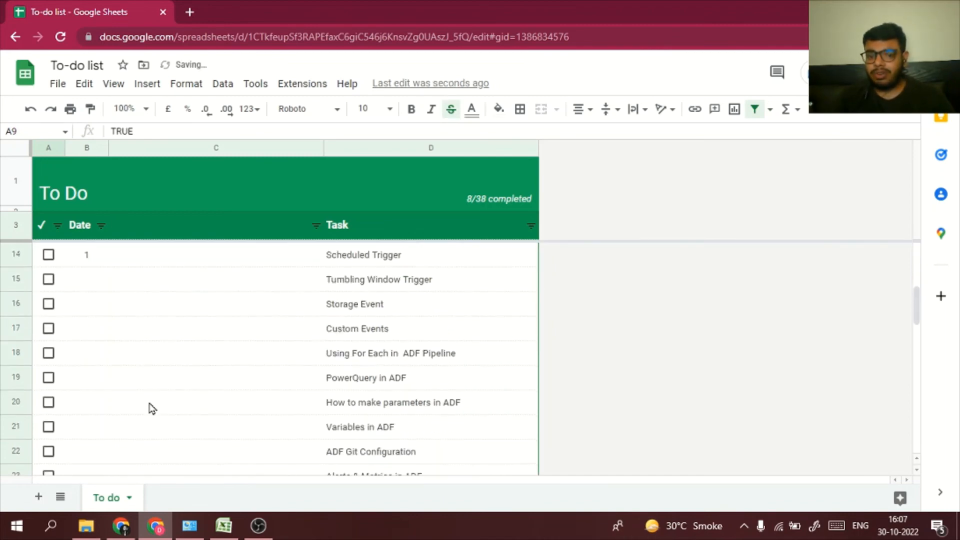
pyautogui.scroll(-3, 150, 408)
pyautogui.scroll(7, 150, 407)
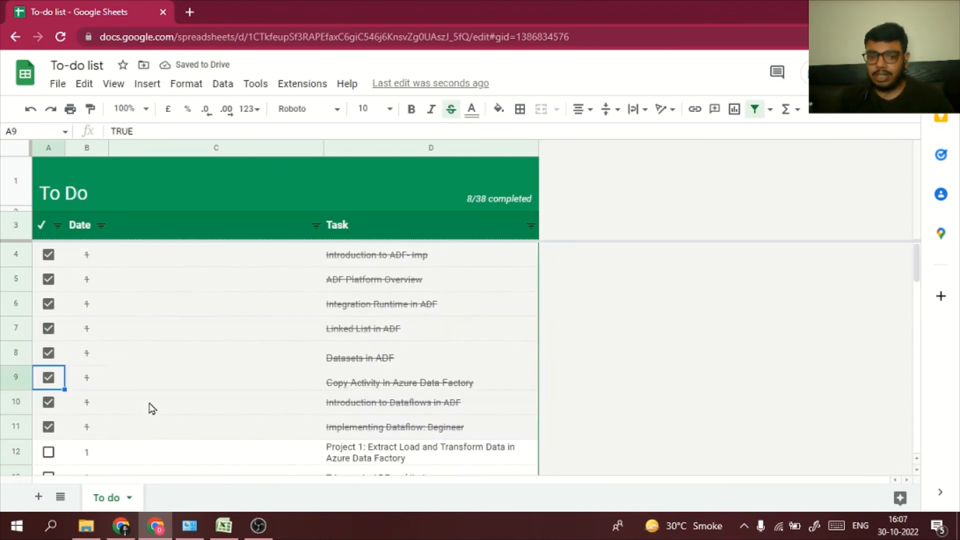
pyautogui.scroll(-1, 153, 400)
pyautogui.click(192, 428)
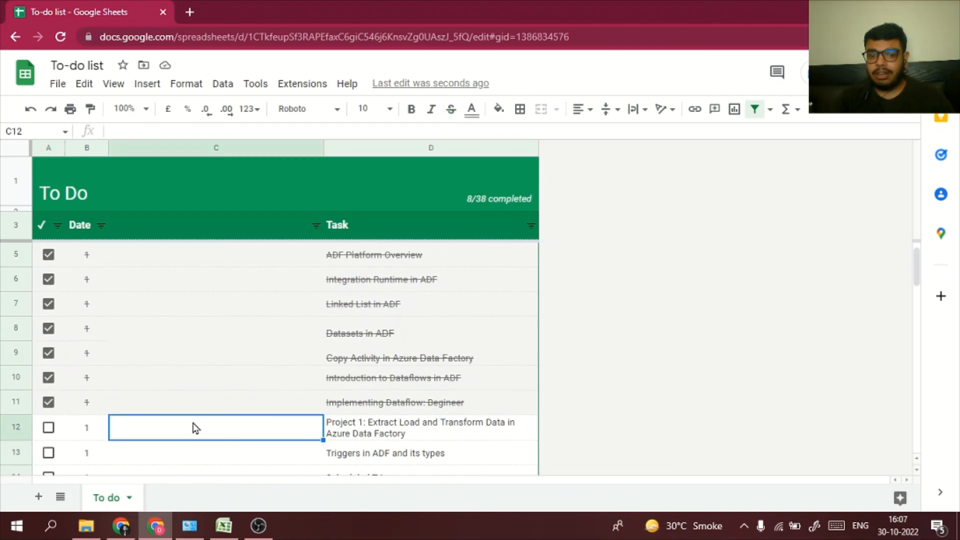
pyautogui.click(342, 424)
pyautogui.scroll(-3, 343, 424)
pyautogui.scroll(-6, 343, 423)
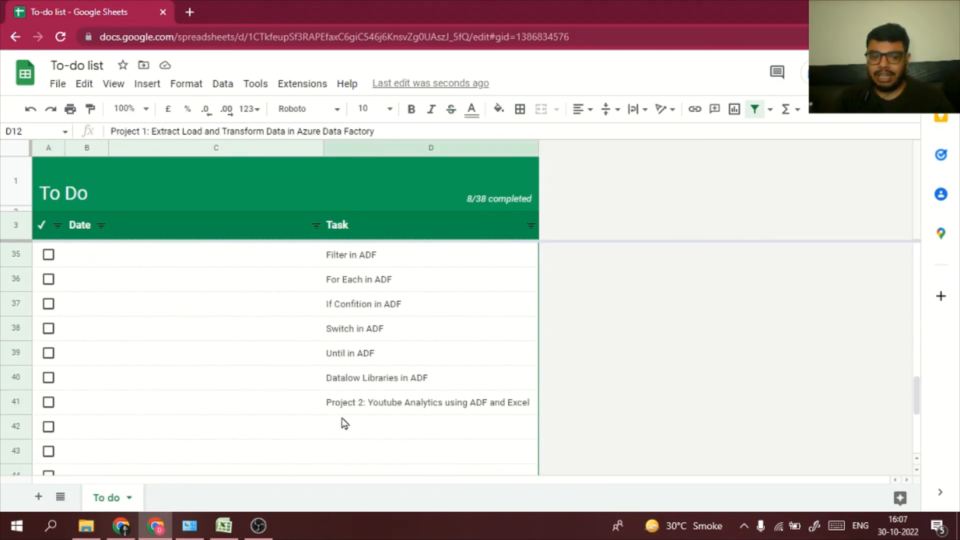
pyautogui.click(386, 409)
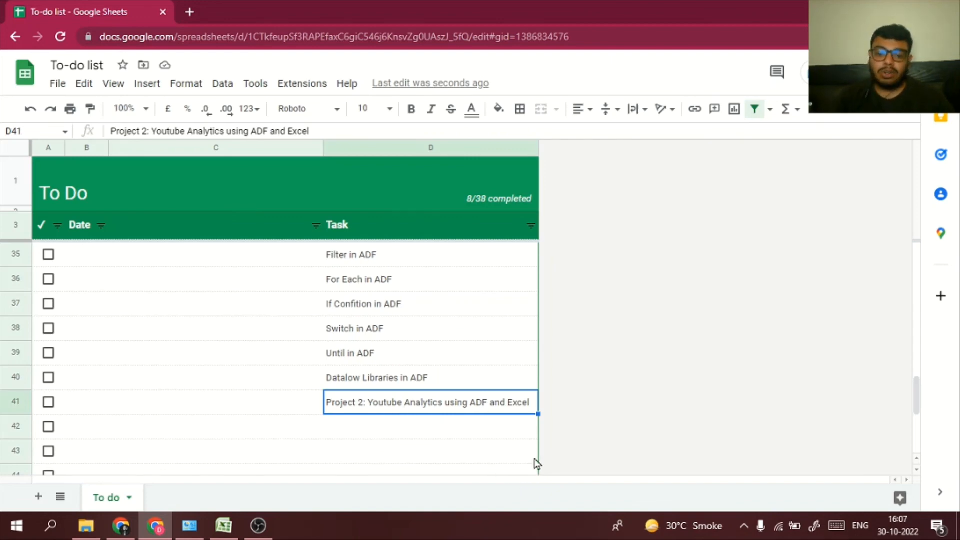
pyautogui.scroll(10, 517, 334)
pyautogui.scroll(-13, 519, 337)
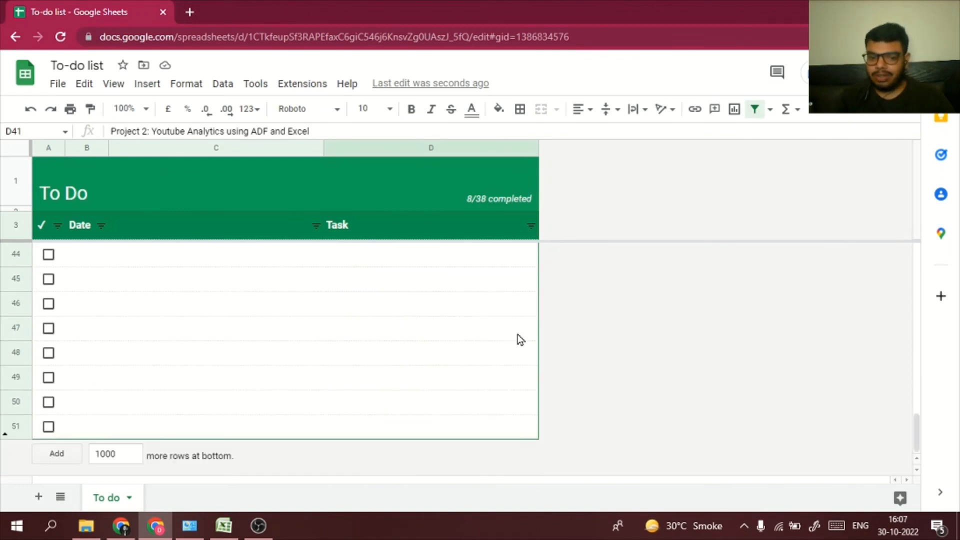
pyautogui.scroll(13, 520, 339)
pyautogui.scroll(-13, 520, 339)
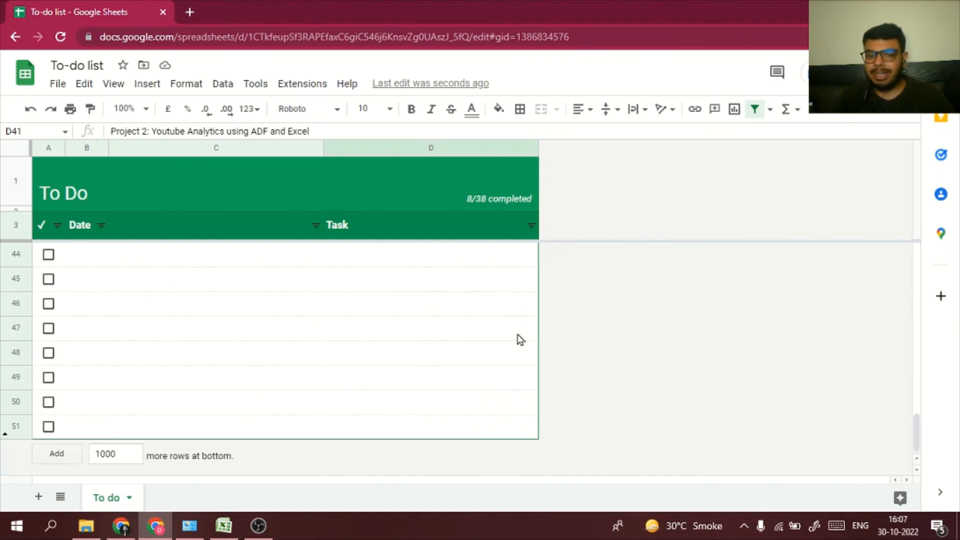
pyautogui.scroll(12, 520, 339)
pyautogui.scroll(-1, 519, 339)
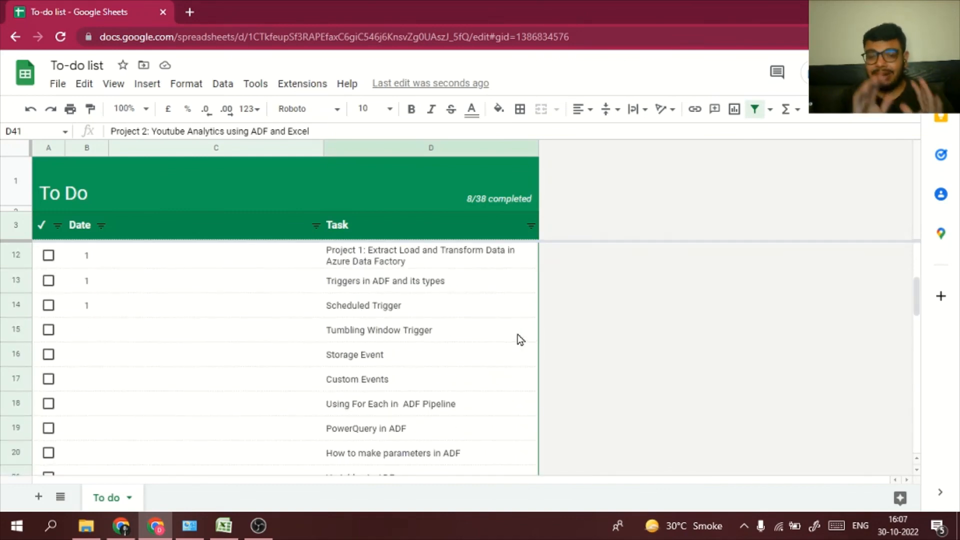